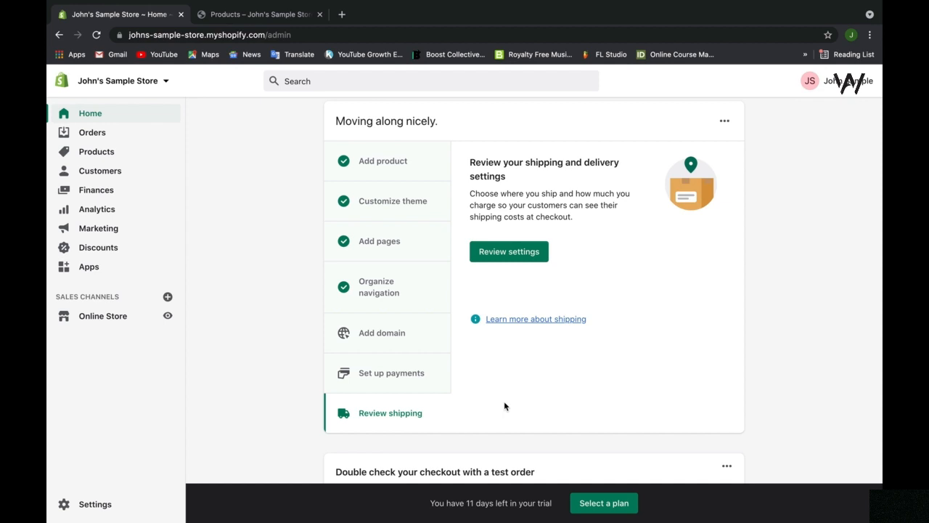
# Open the General shipping profile showing its product and the Domestic Economy rate, free over $50.00.
pyautogui.click(511, 261)
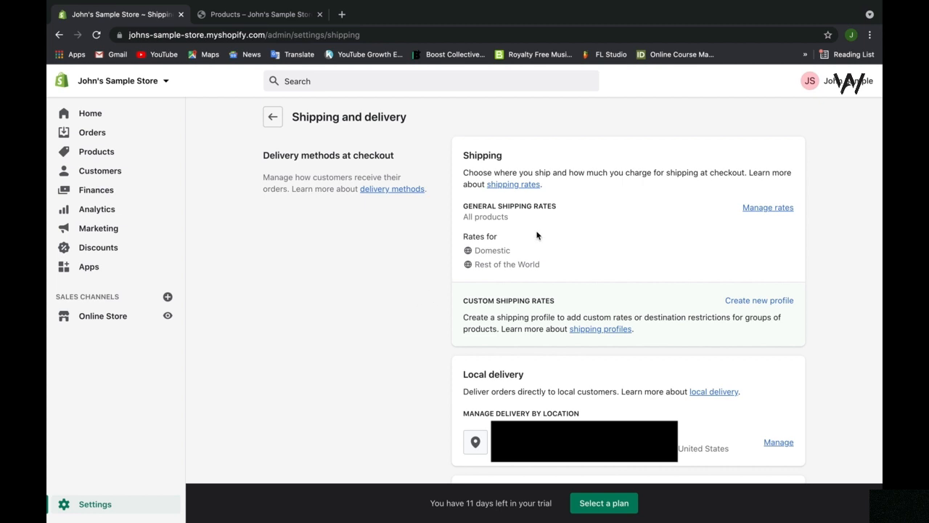
pyautogui.click(751, 208)
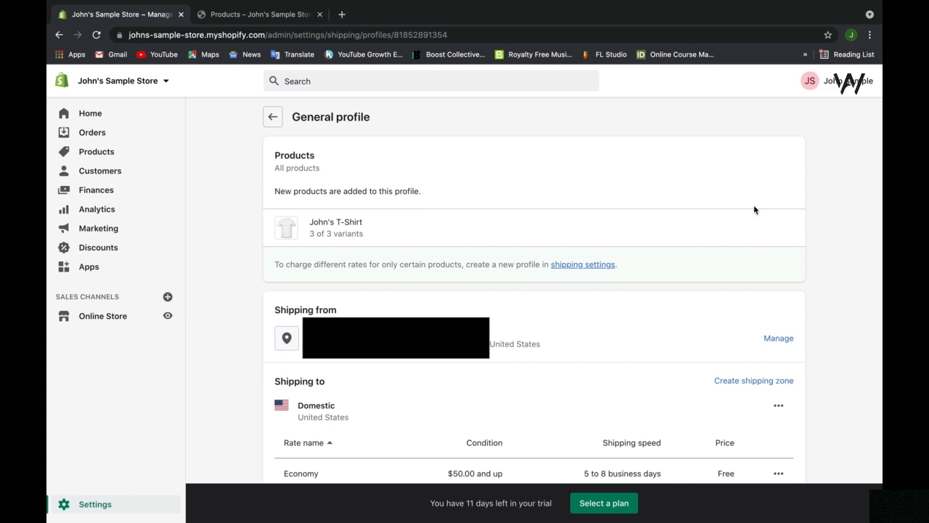
pyautogui.click(479, 249)
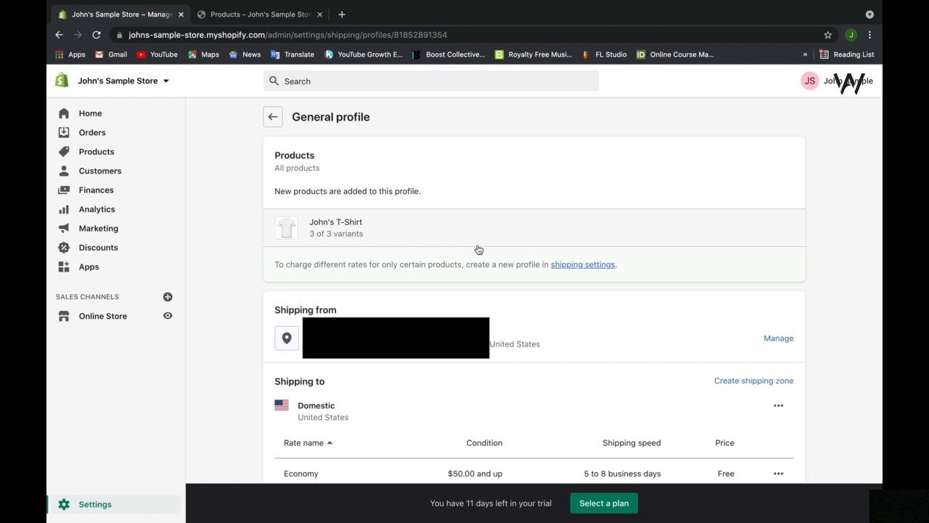
pyautogui.scroll(-4, 478, 249)
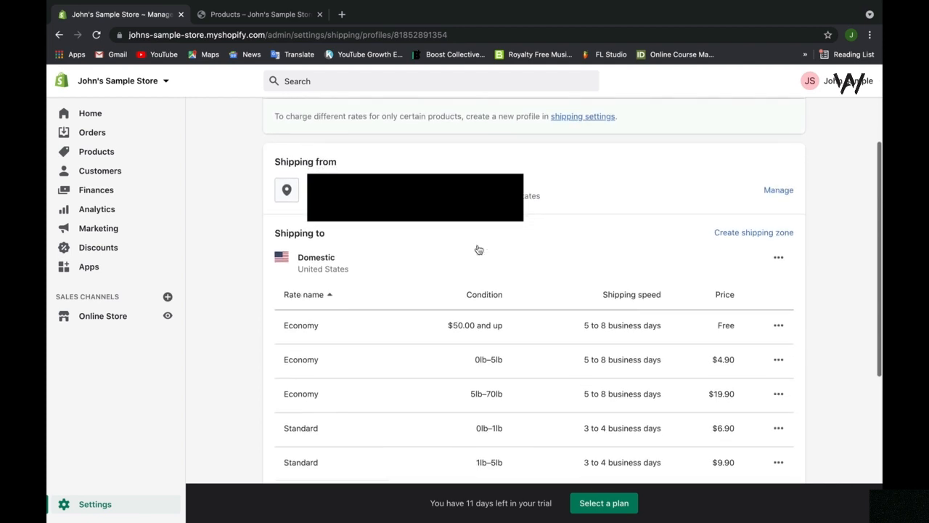
pyautogui.scroll(-1, 479, 249)
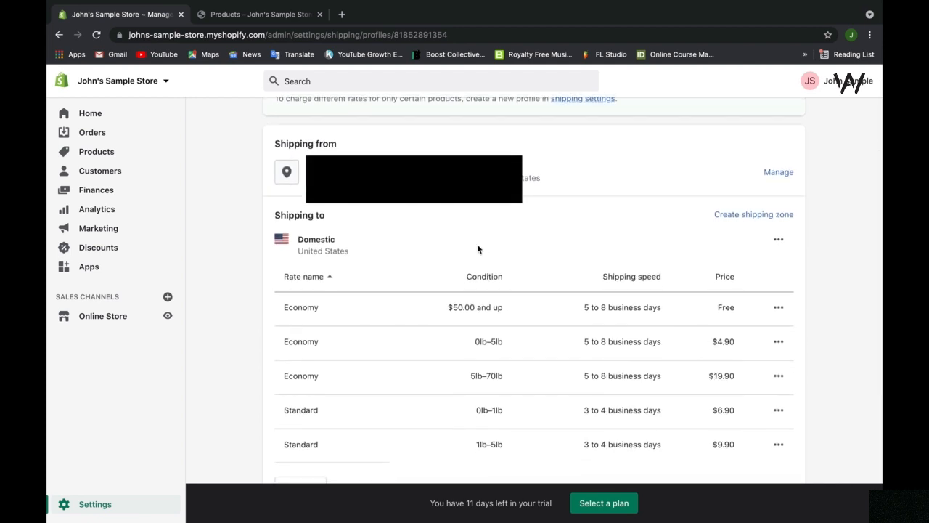
pyautogui.scroll(-1, 477, 249)
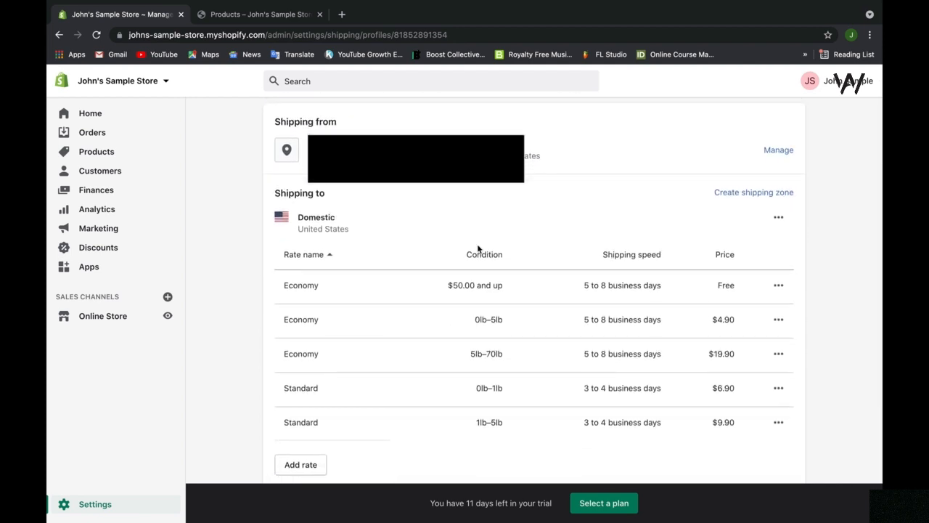
pyautogui.scroll(-2, 478, 249)
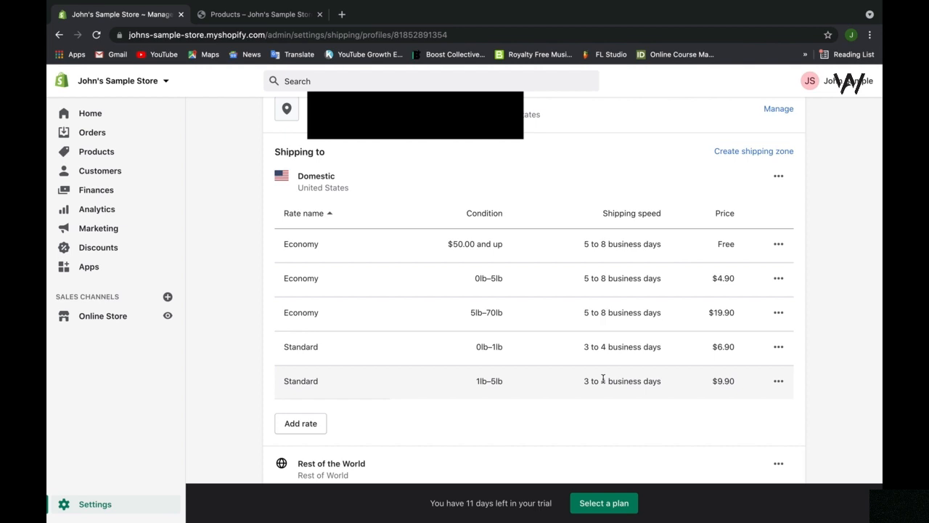
pyautogui.click(781, 243)
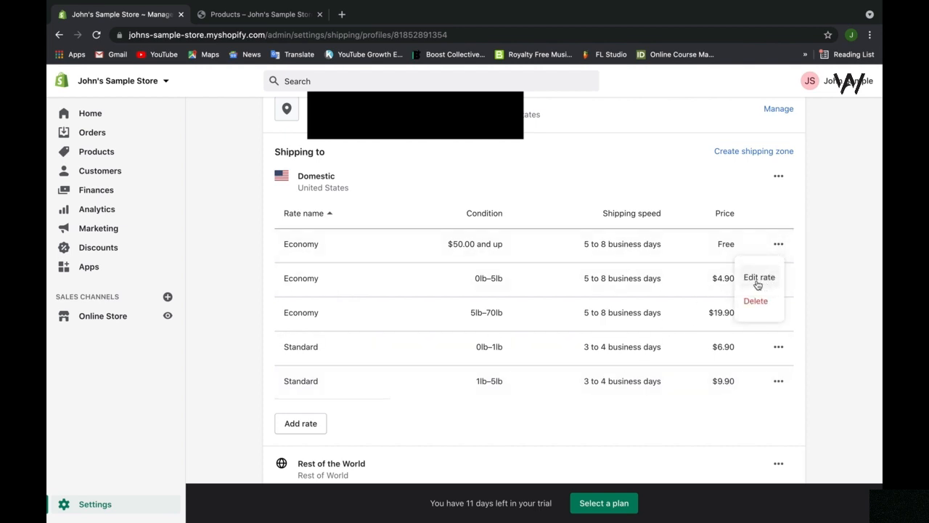
pyautogui.click(779, 243)
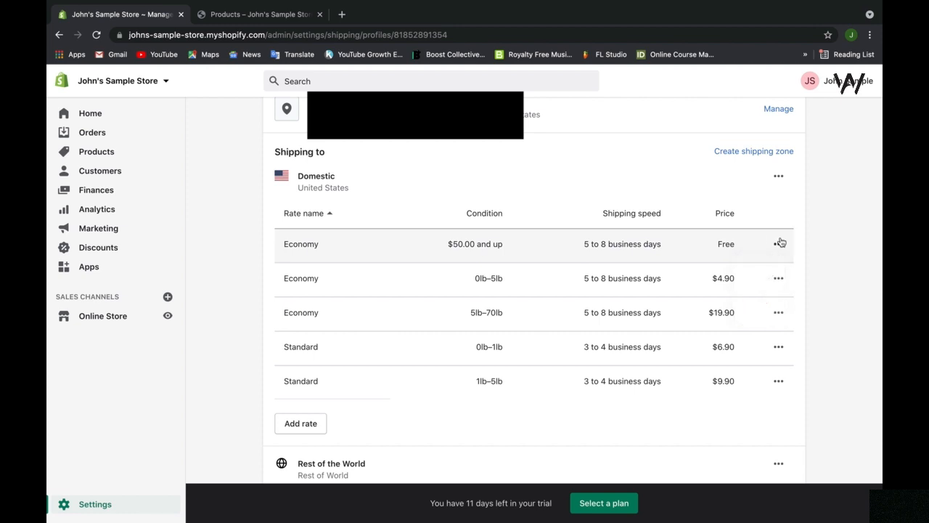
pyautogui.click(778, 176)
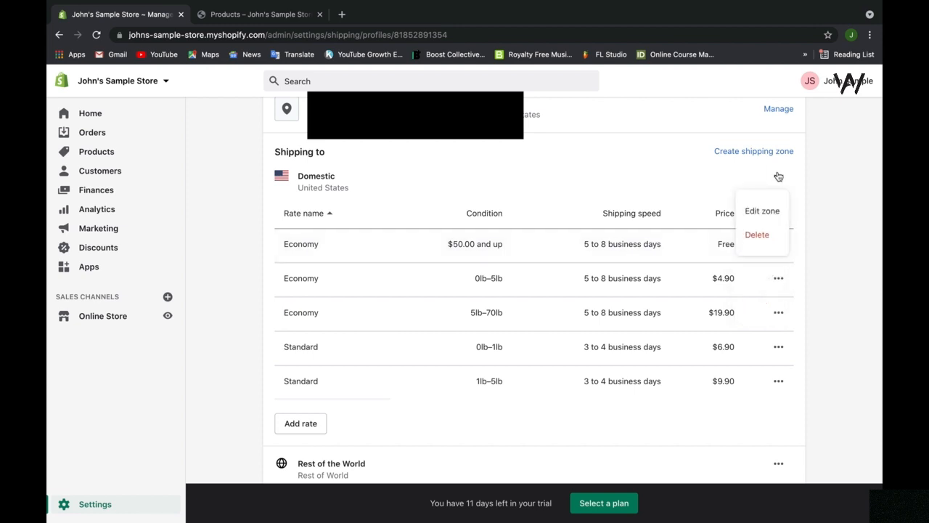
pyautogui.click(468, 181)
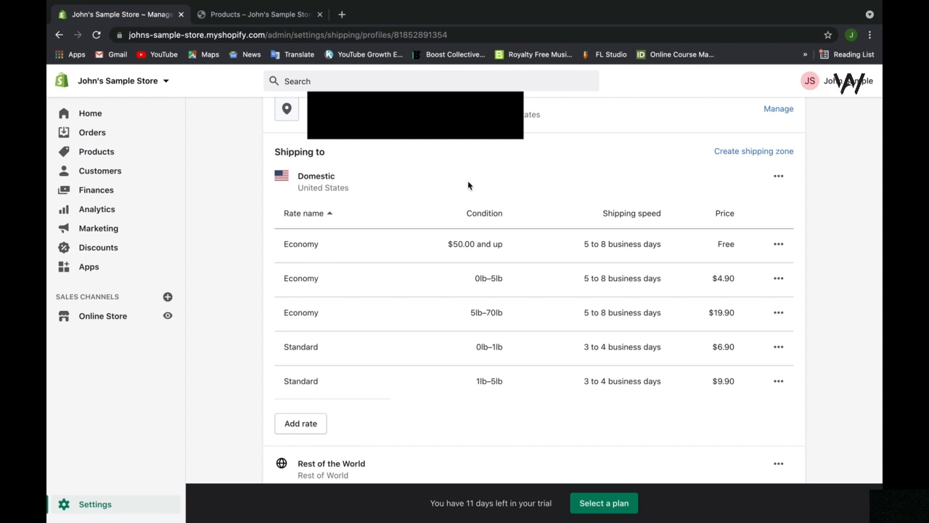
pyautogui.scroll(-5, 467, 185)
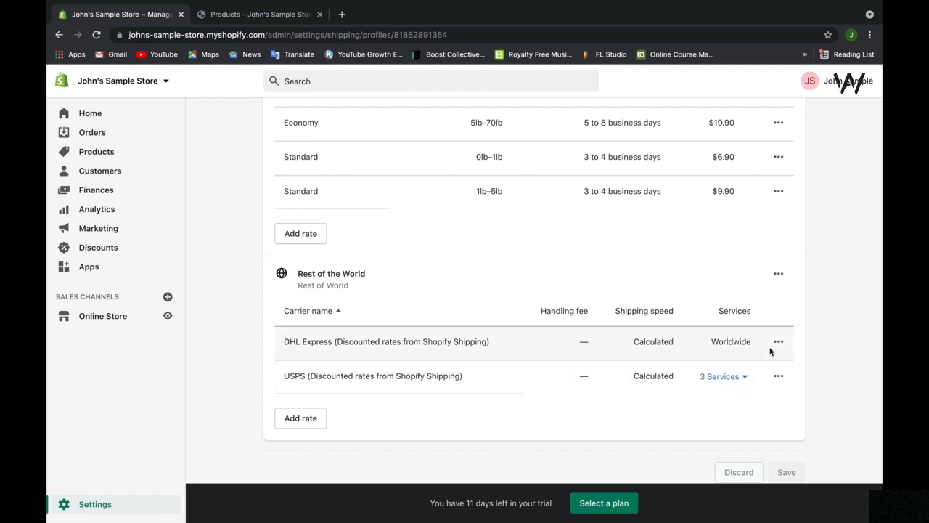
# Expand the USPS carrier row to list its three international services under Rest of the World.
pyautogui.click(746, 378)
pyautogui.scroll(-1, 746, 381)
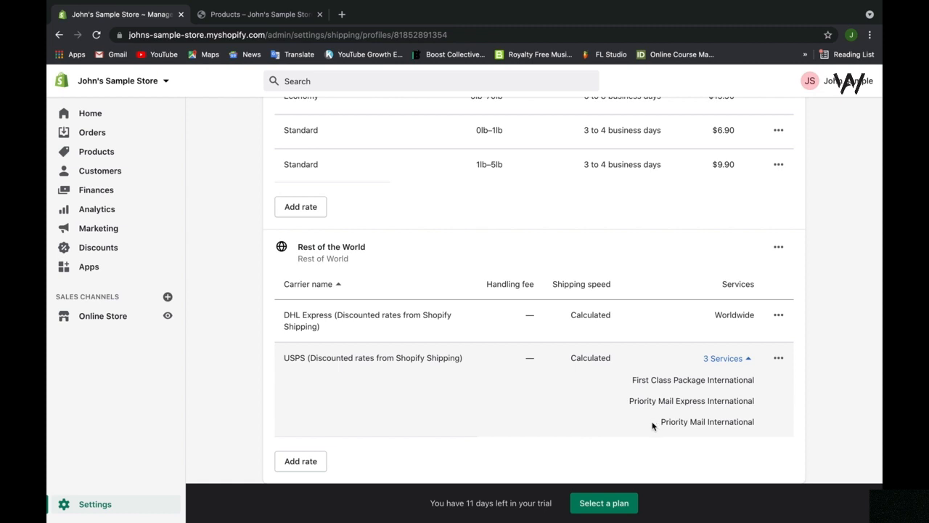
pyautogui.scroll(-1, 652, 426)
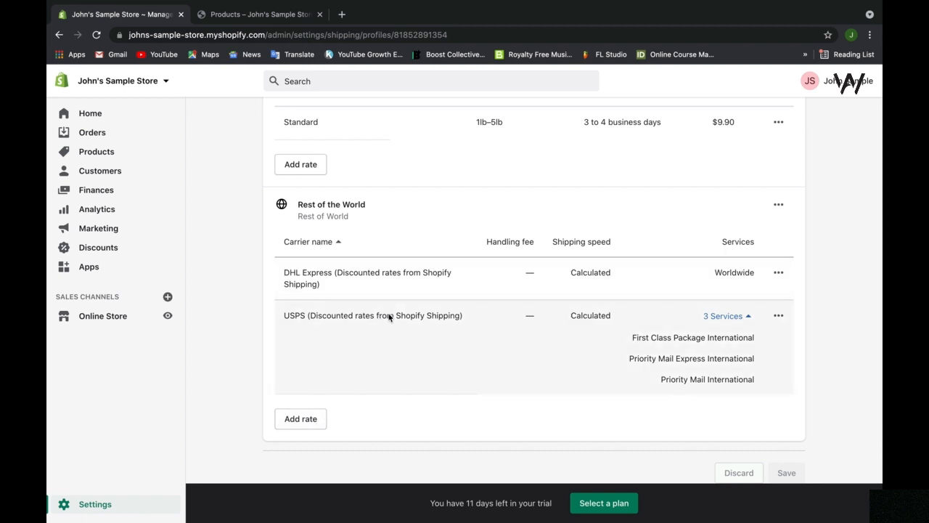
pyautogui.scroll(3, 401, 355)
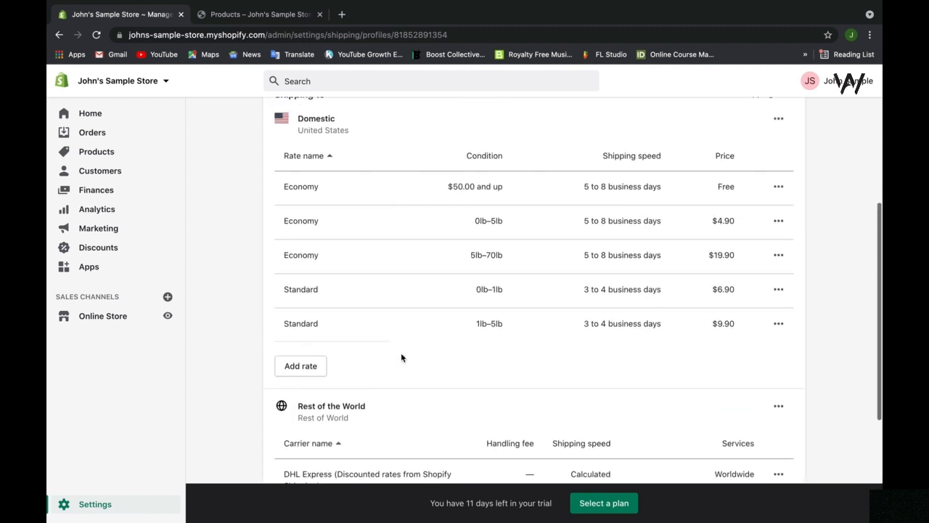
pyautogui.scroll(1, 401, 357)
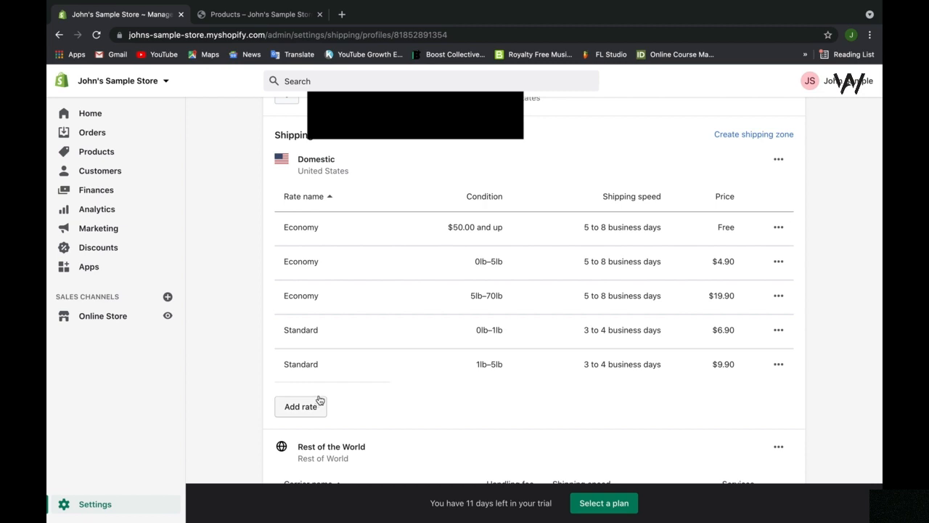
pyautogui.scroll(3, 523, 289)
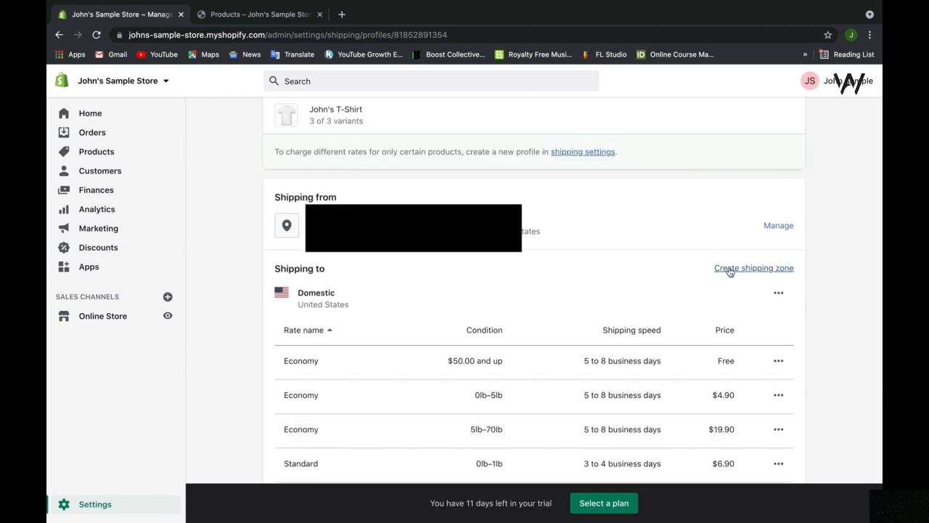
pyautogui.click(729, 270)
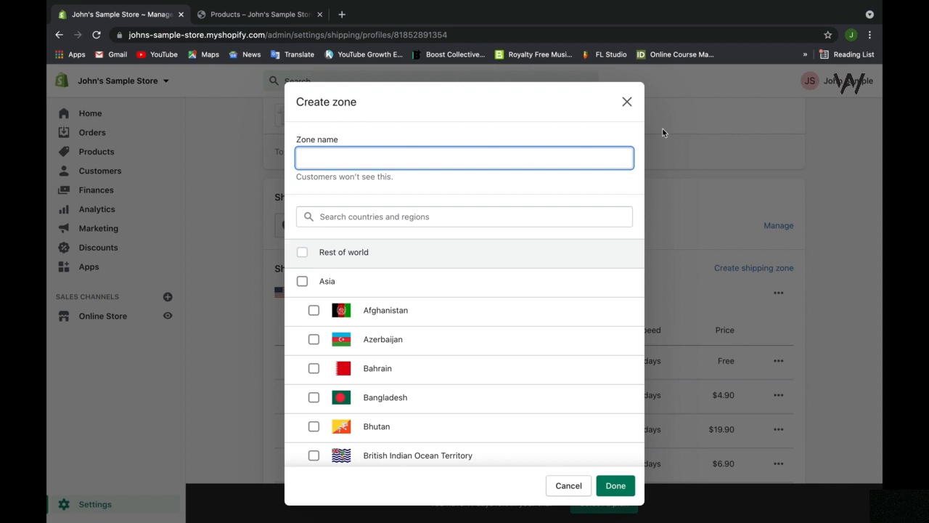
pyautogui.click(627, 101)
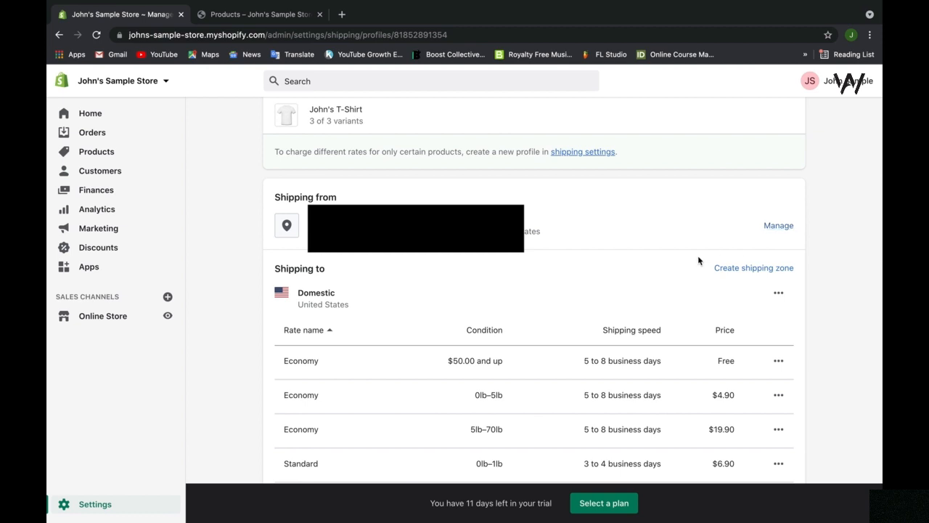
# Leave the General profile and return to the Shipping and delivery settings page.
pyautogui.scroll(1, 699, 257)
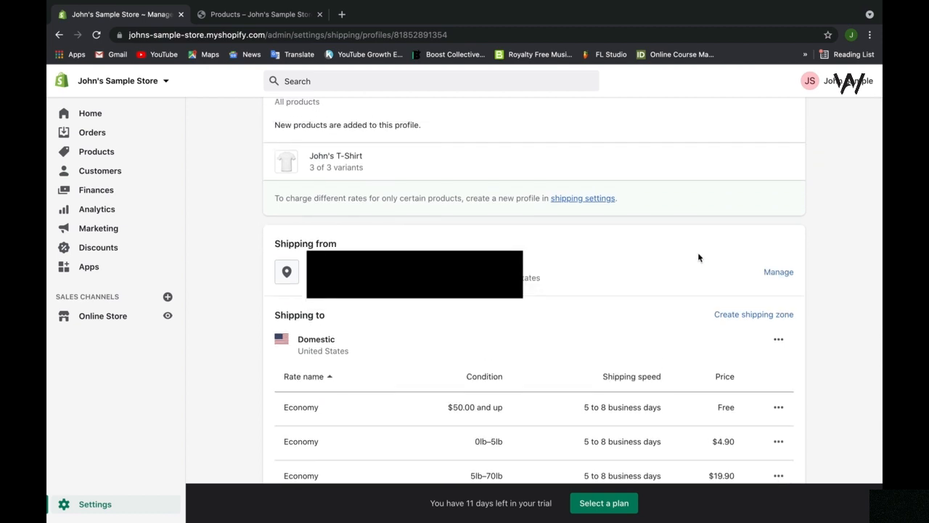
pyautogui.scroll(1, 698, 257)
pyautogui.scroll(1, 699, 257)
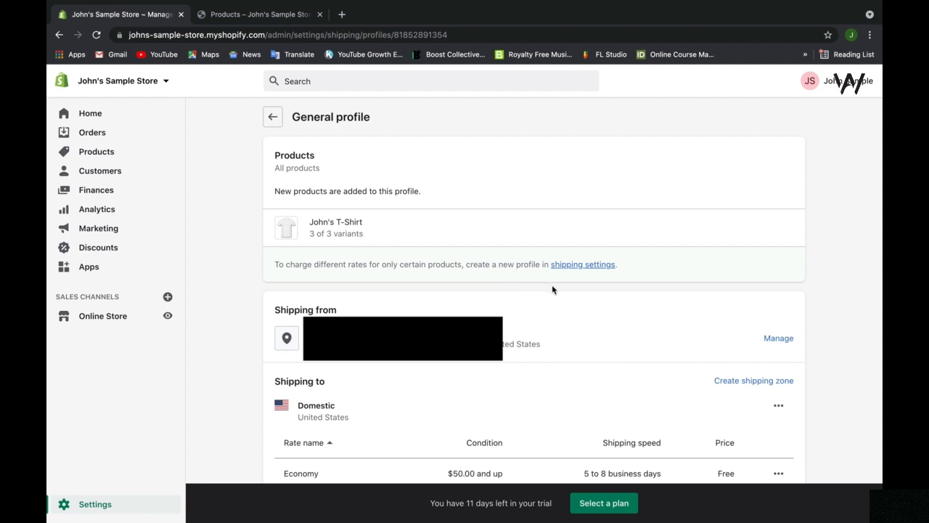
pyautogui.click(586, 265)
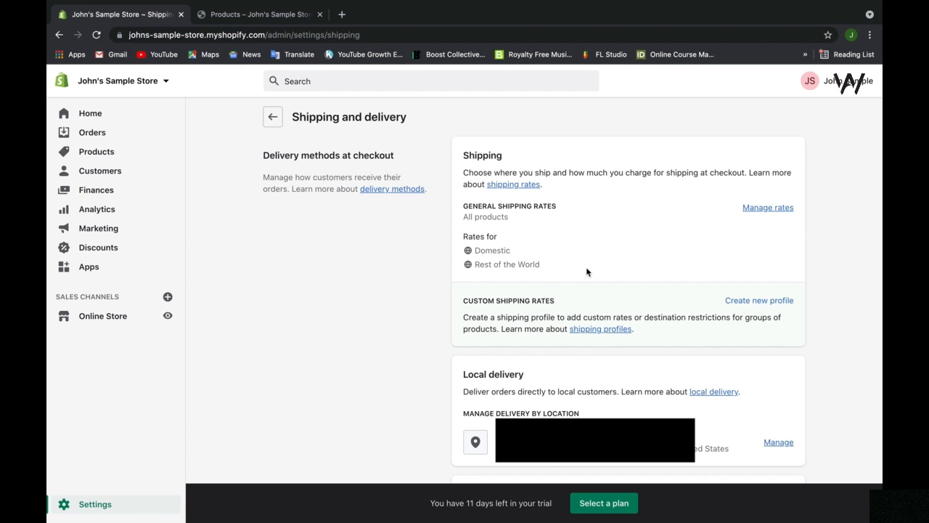
pyautogui.click(739, 306)
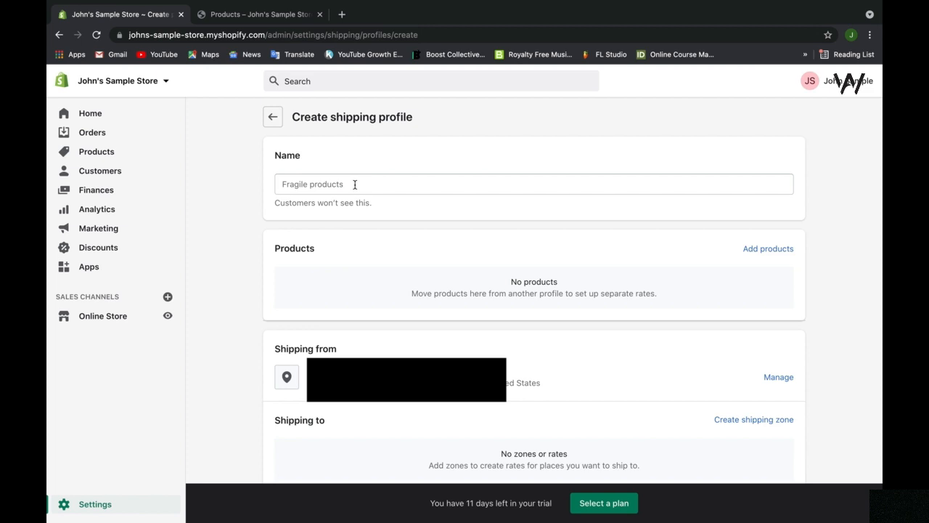
pyautogui.click(274, 119)
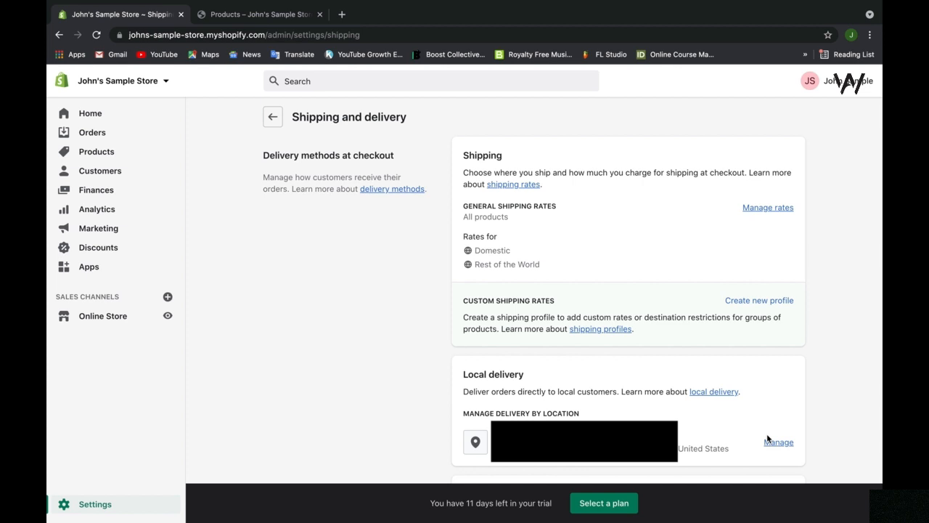
pyautogui.scroll(-2, 816, 362)
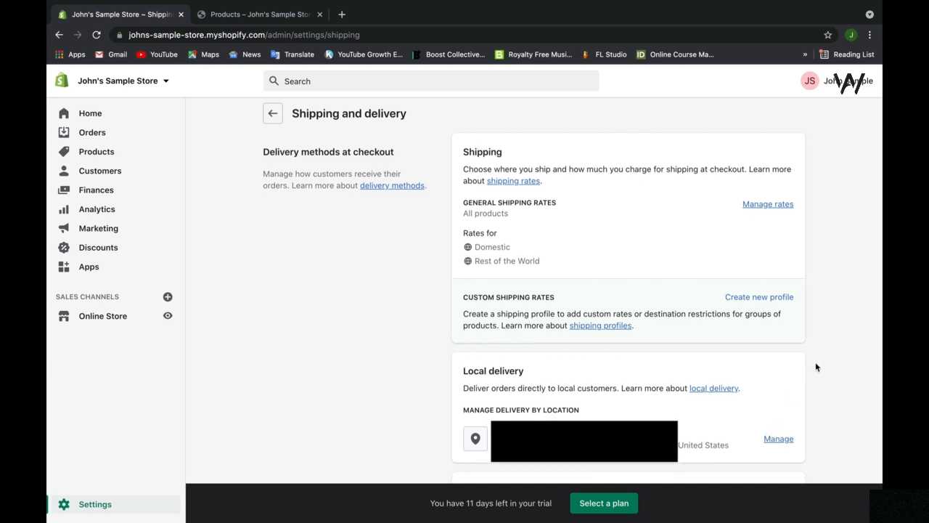
pyautogui.scroll(-2, 816, 366)
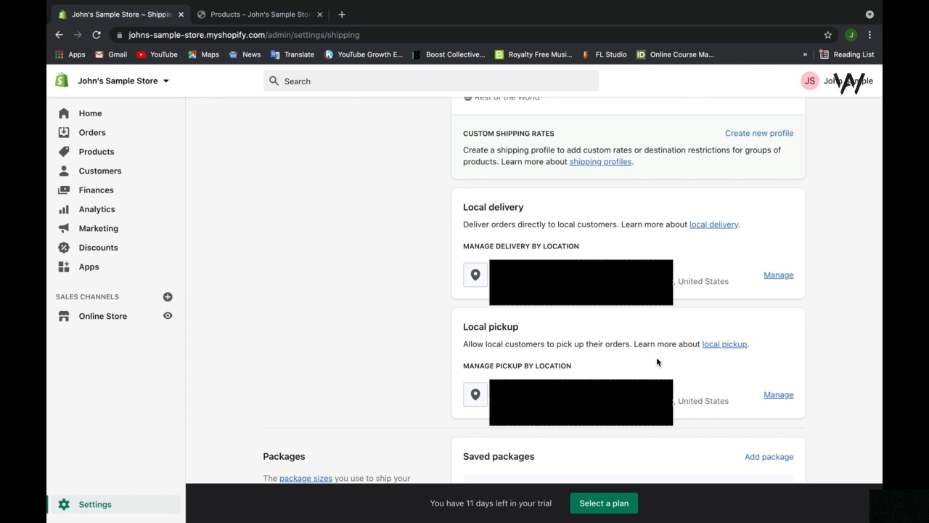
pyautogui.scroll(-3, 657, 361)
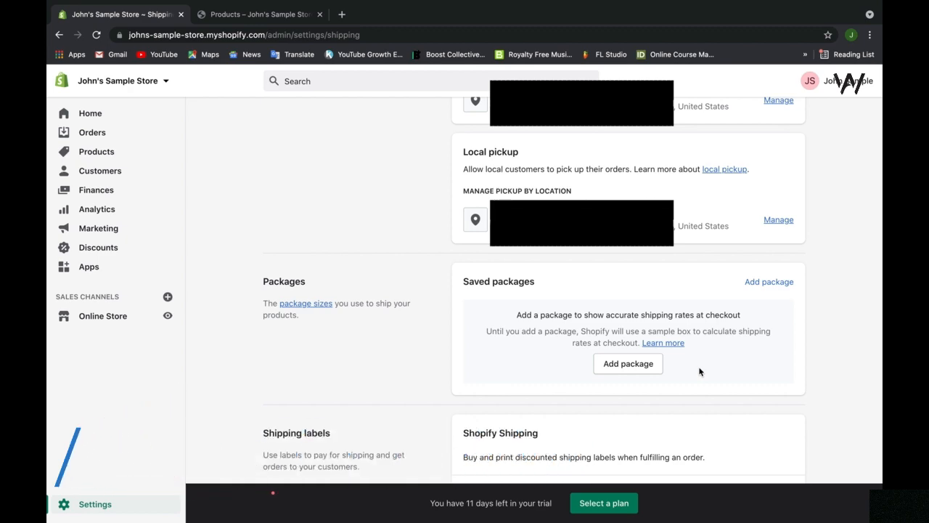
pyautogui.click(649, 368)
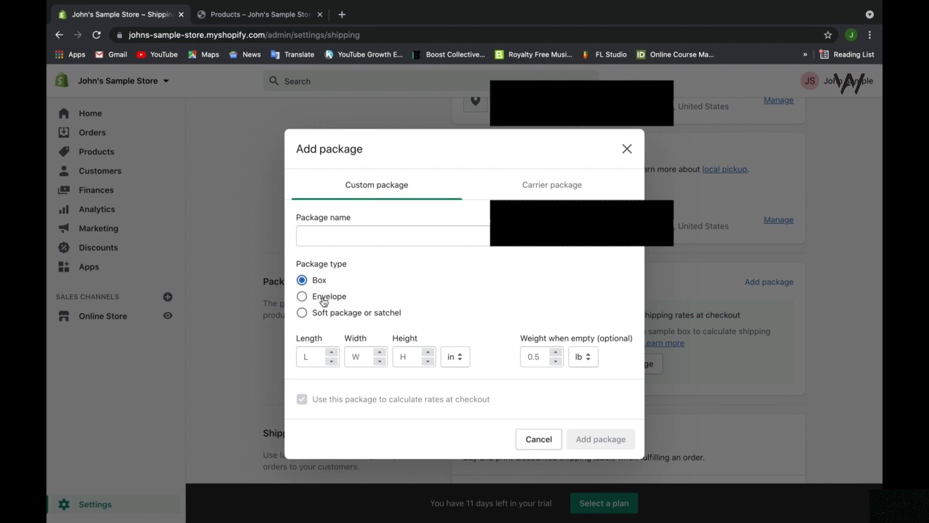
pyautogui.click(527, 184)
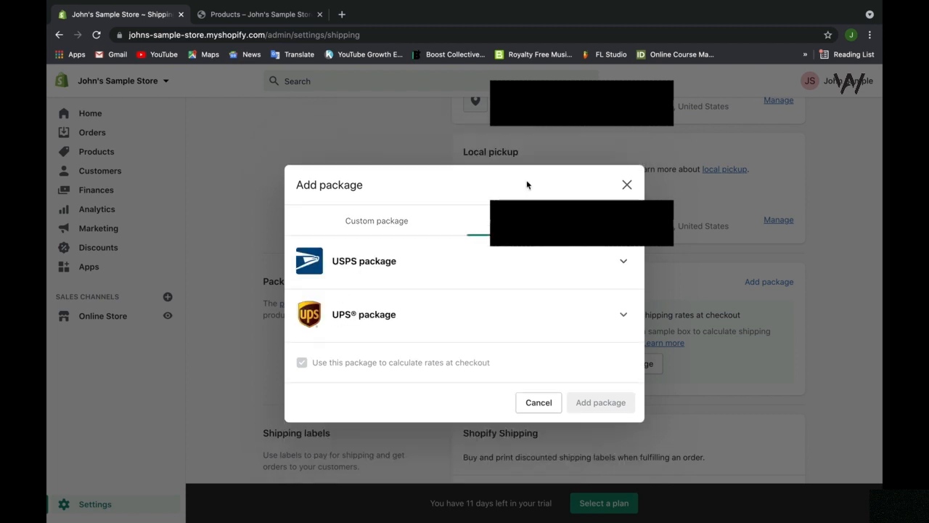
pyautogui.click(622, 263)
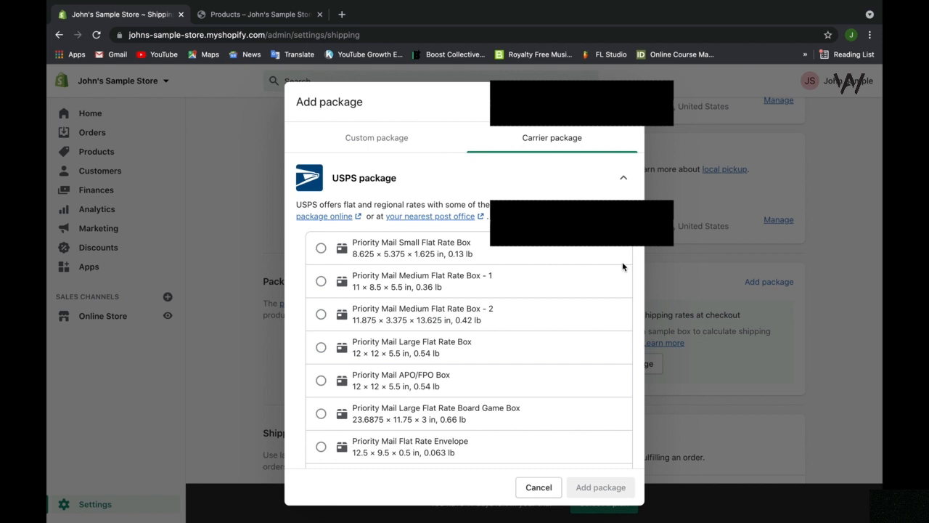
pyautogui.scroll(-3, 622, 266)
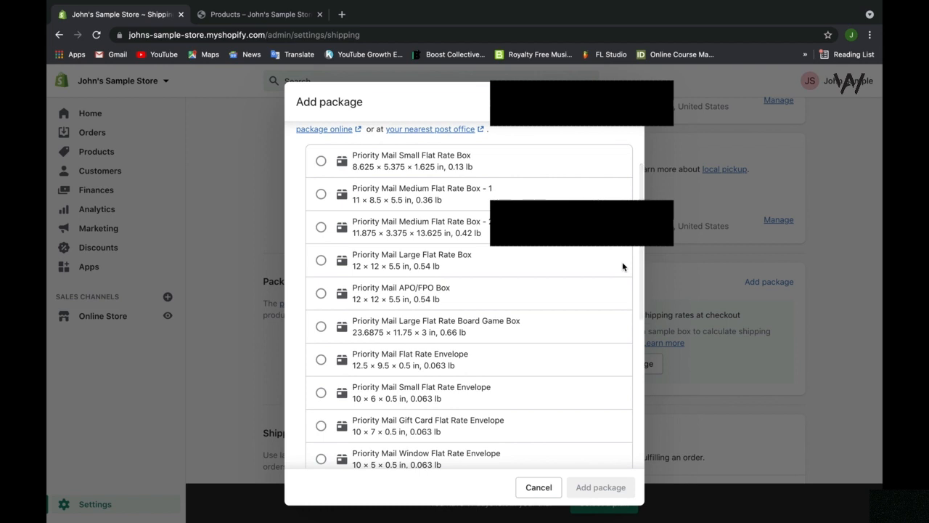
pyautogui.scroll(-5, 622, 266)
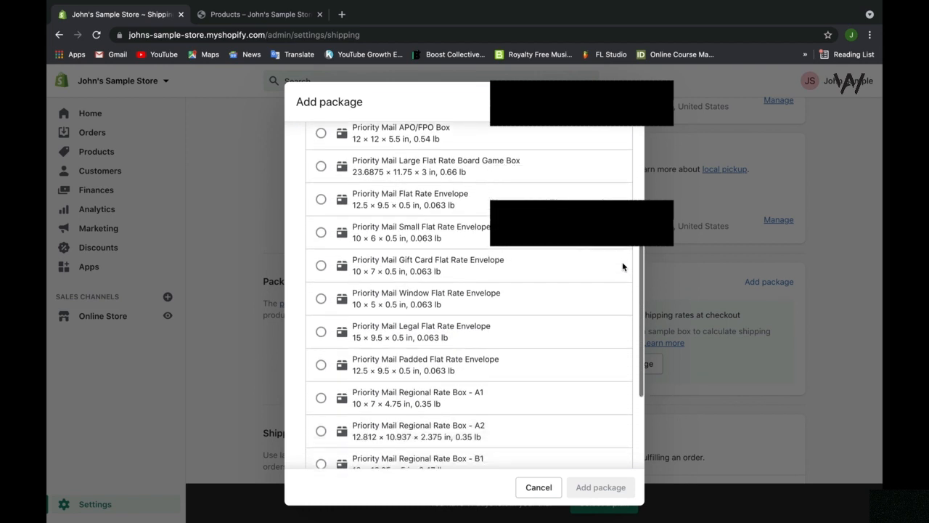
pyautogui.scroll(-5, 622, 266)
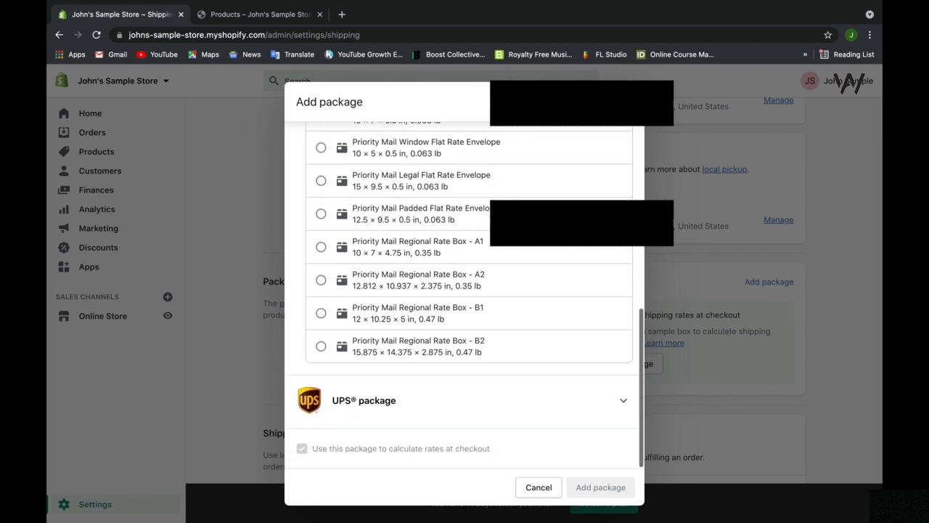
pyautogui.click(624, 400)
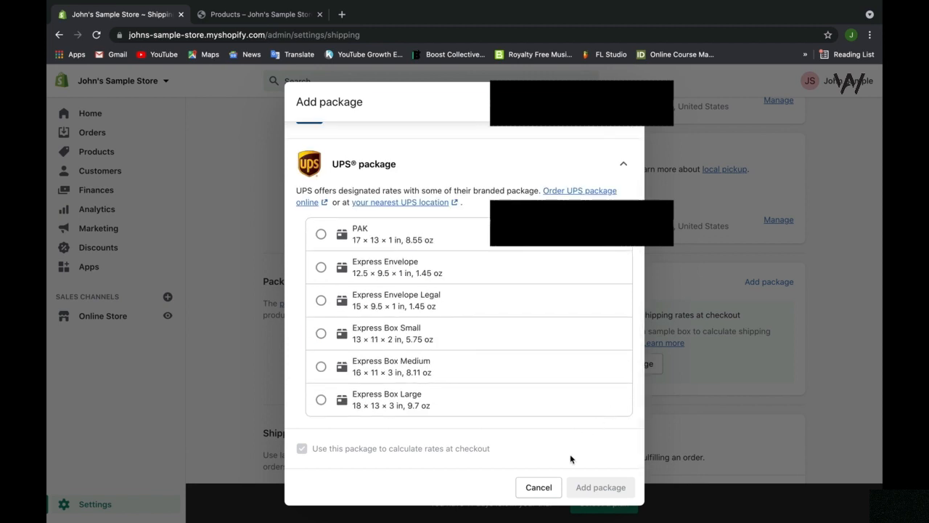
pyautogui.click(540, 487)
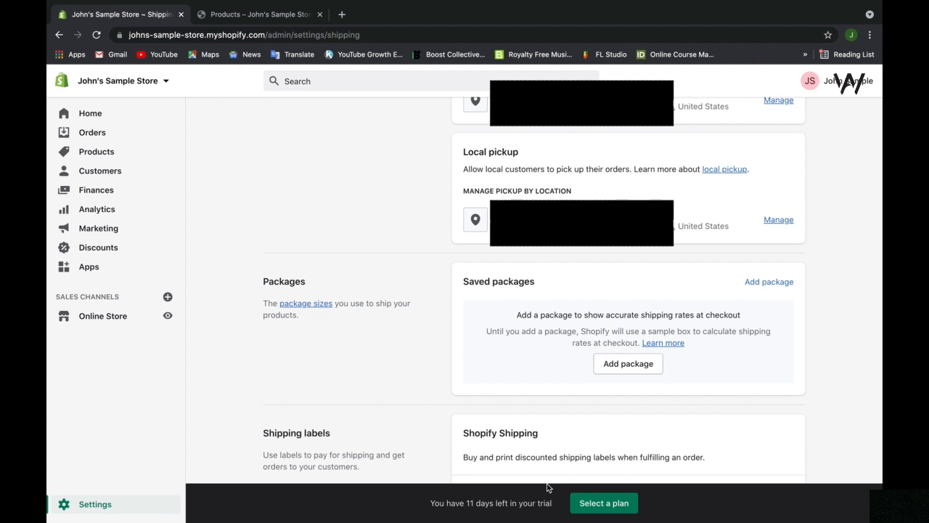
pyautogui.scroll(-3, 738, 378)
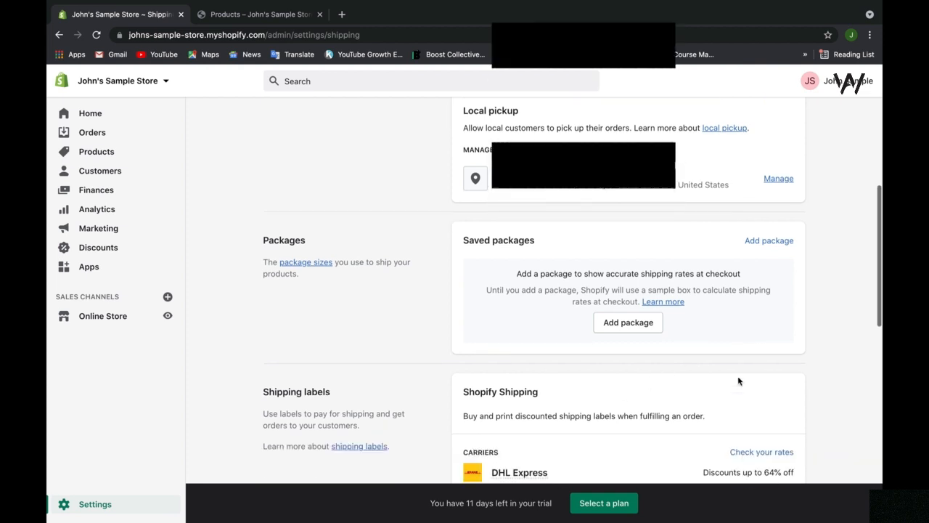
pyautogui.scroll(-3, 797, 349)
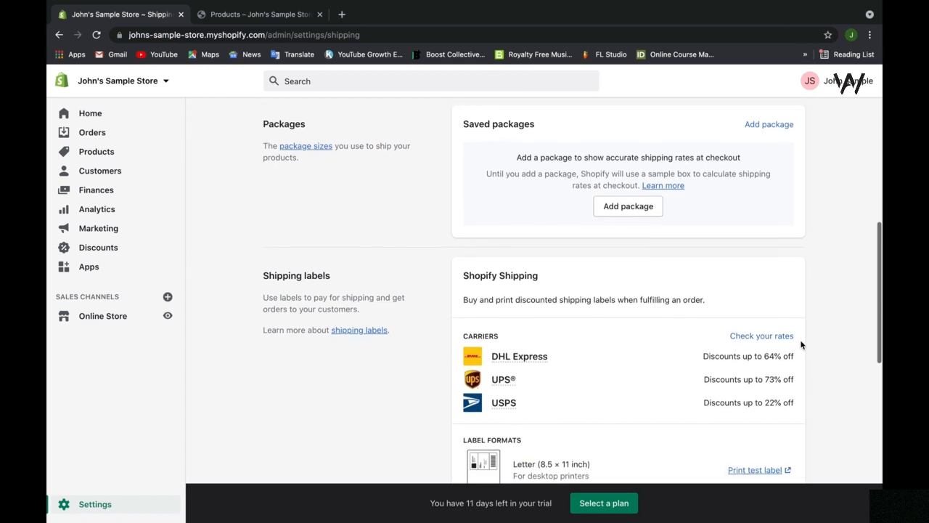
pyautogui.scroll(-2, 801, 345)
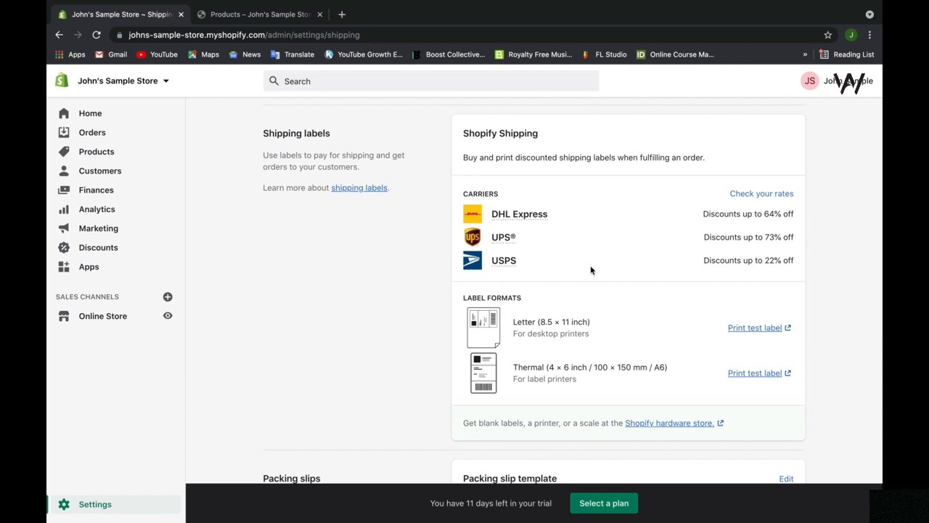
pyautogui.scroll(-1, 578, 279)
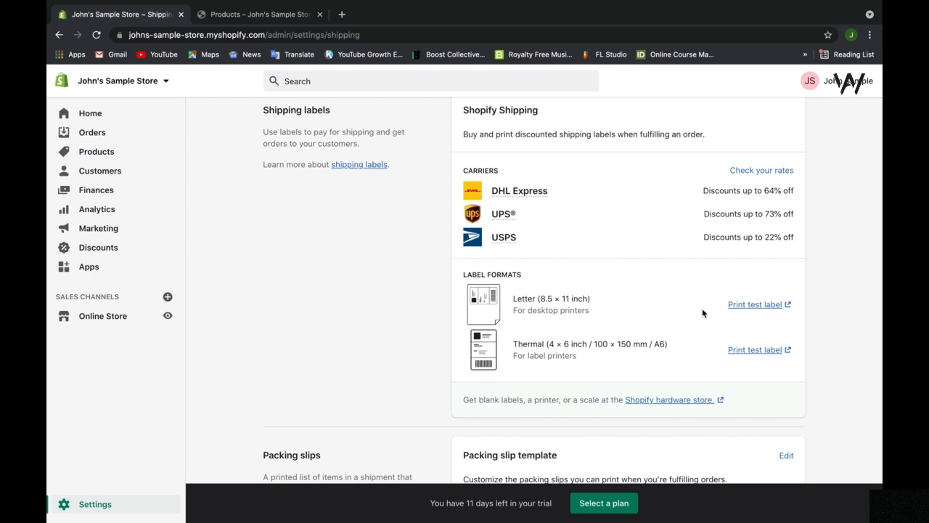
pyautogui.scroll(-2, 702, 312)
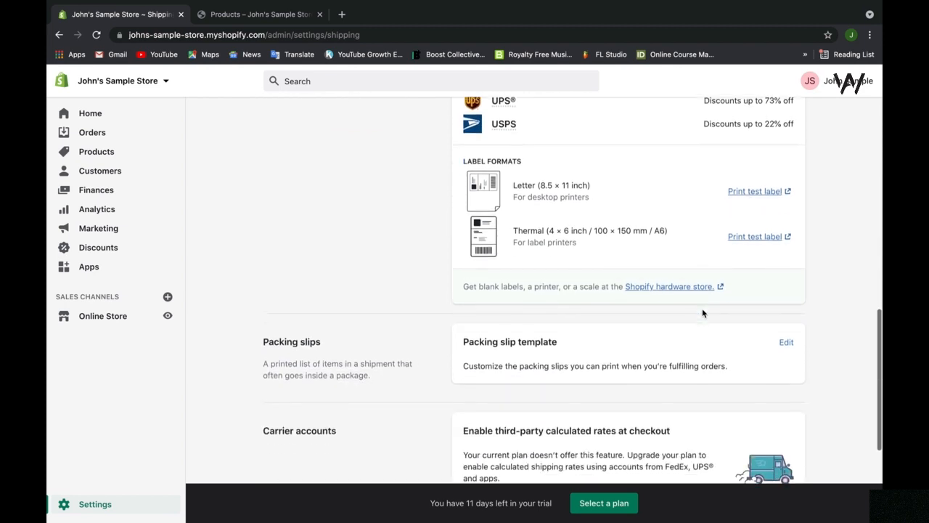
pyautogui.scroll(-1, 702, 313)
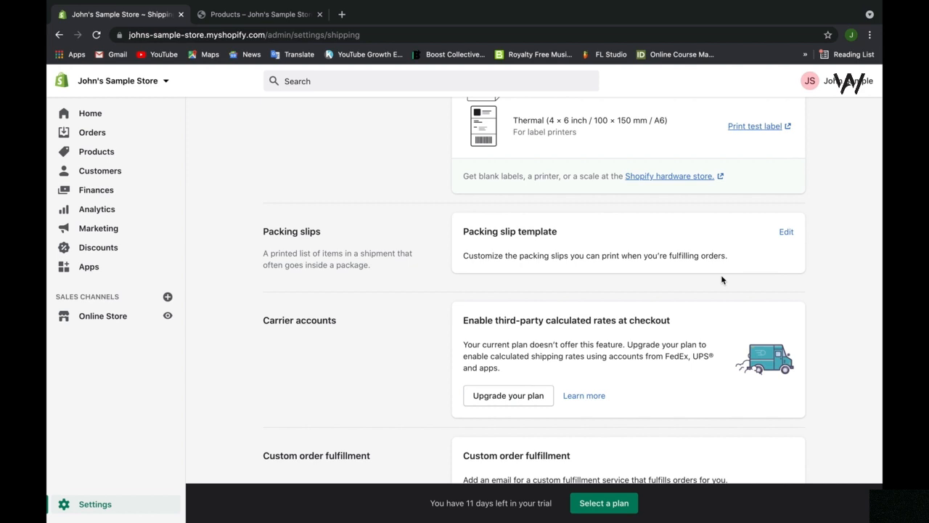
# Preview the packing slip template as a sample PDF in a new tab.
pyautogui.click(786, 232)
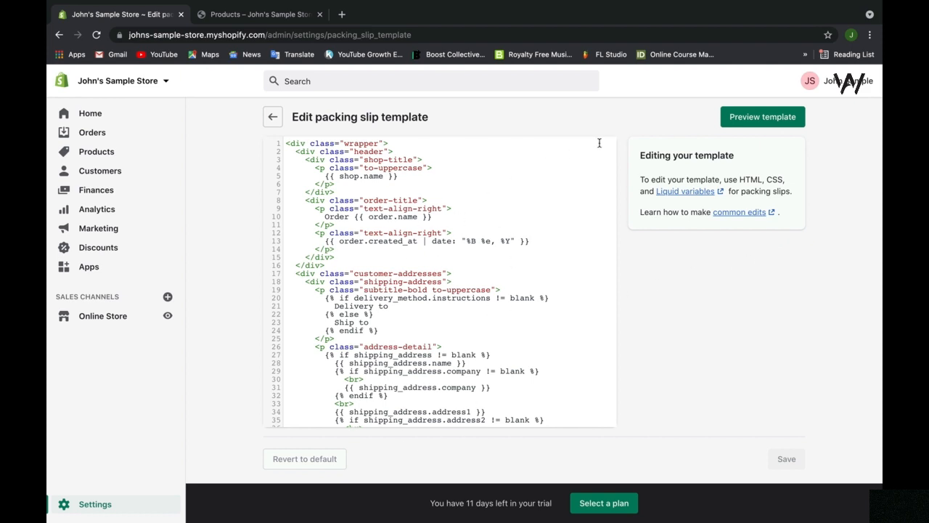
pyautogui.click(742, 120)
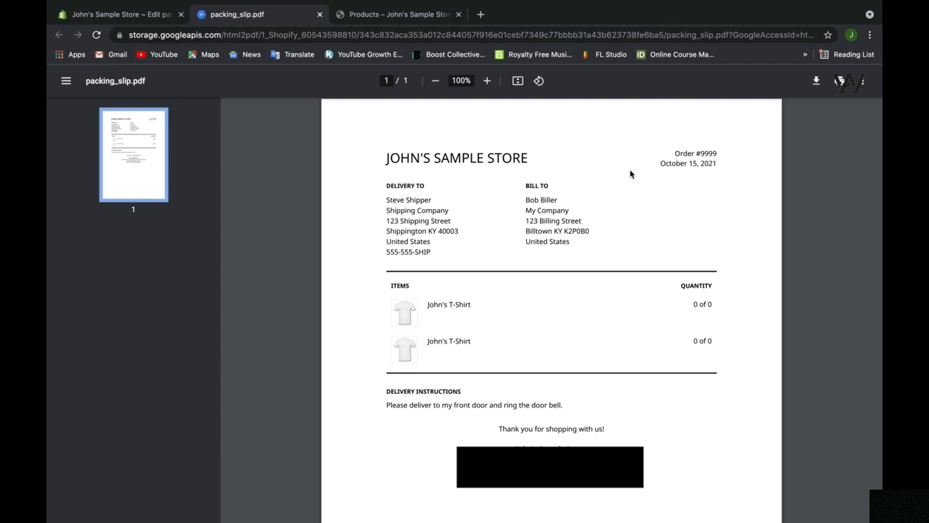
# Review the packing slip template code in the editor tab.
pyautogui.click(147, 16)
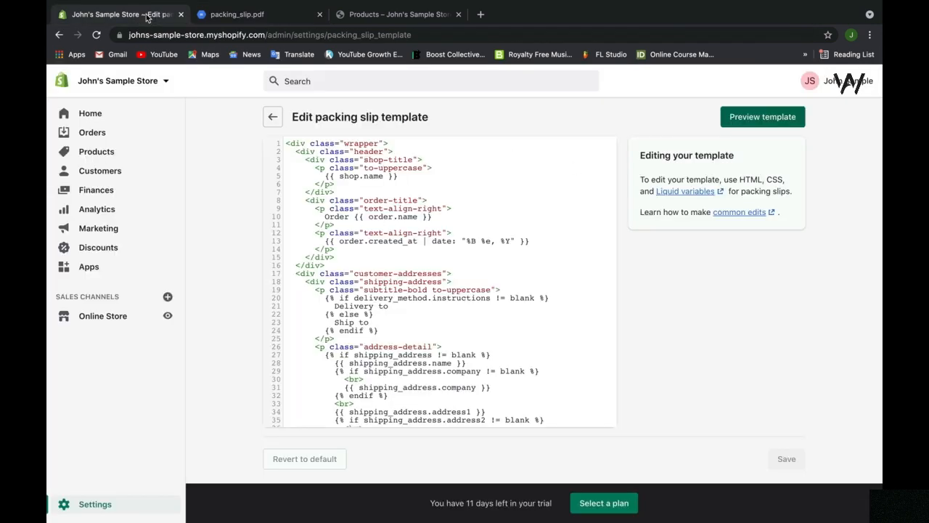
pyautogui.scroll(-4, 368, 253)
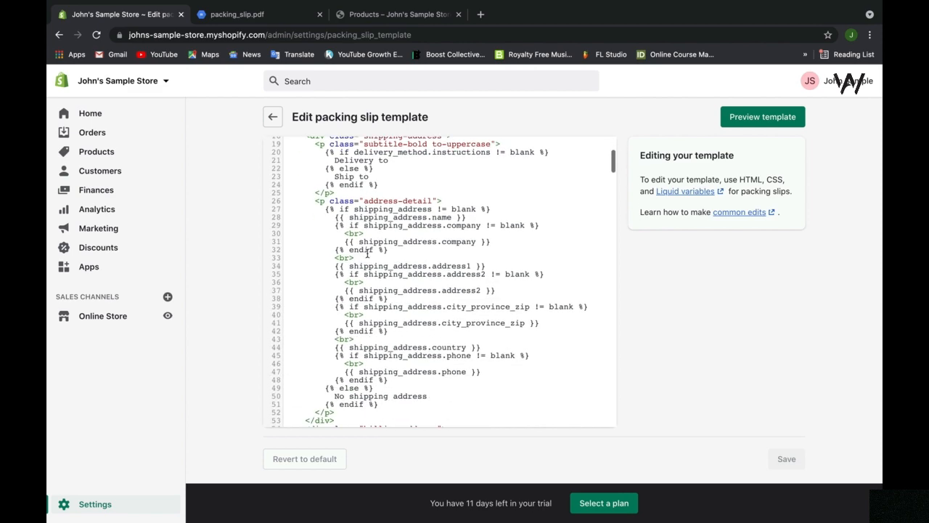
pyautogui.scroll(-6, 367, 253)
pyautogui.scroll(-1, 367, 252)
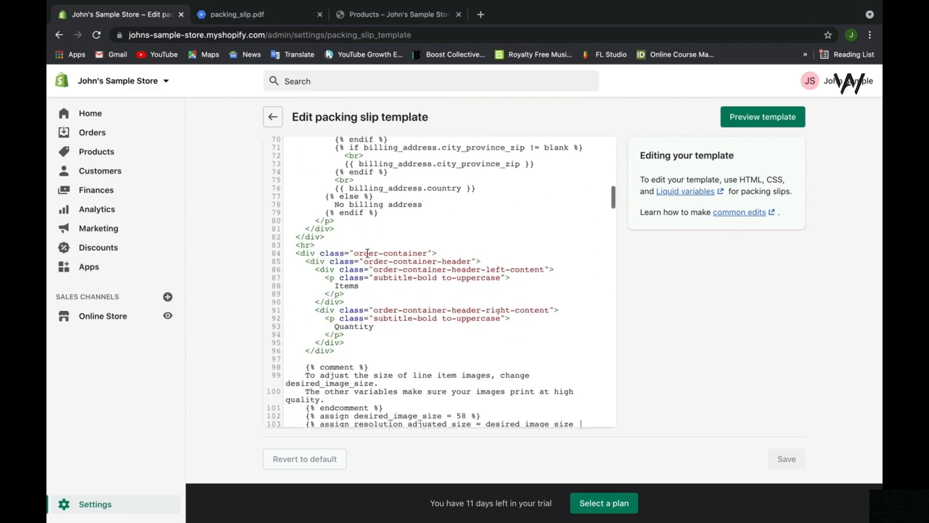
pyautogui.scroll(7, 367, 252)
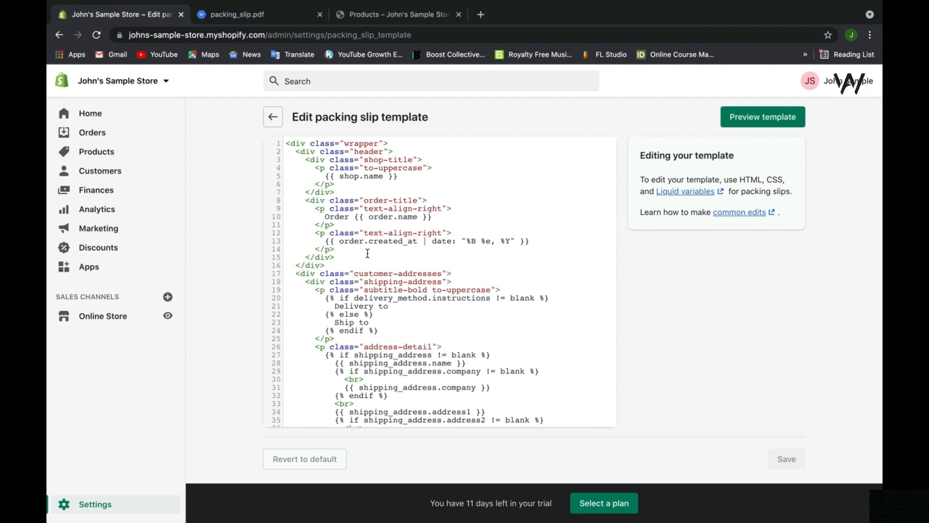
# Go back to the admin Home page and reopen Shipping and delivery settings through Review shipping.
pyautogui.click(283, 120)
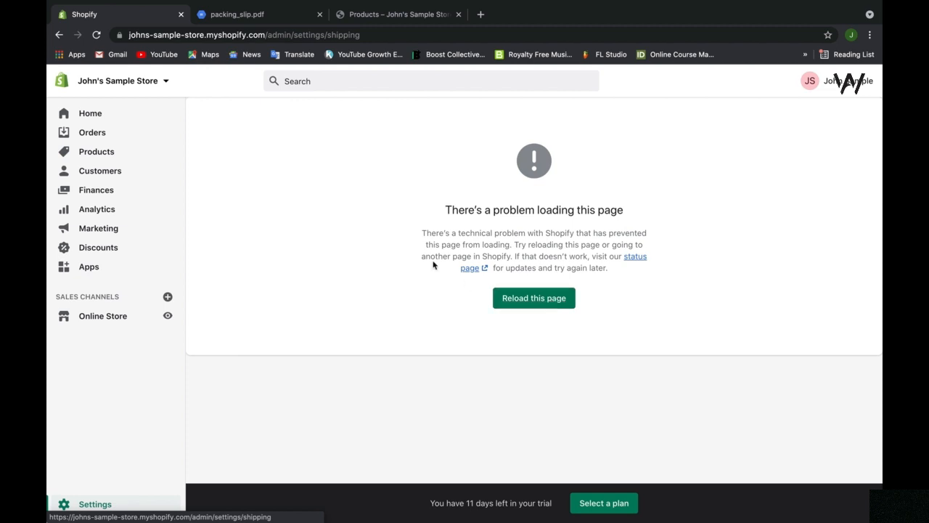
pyautogui.click(127, 120)
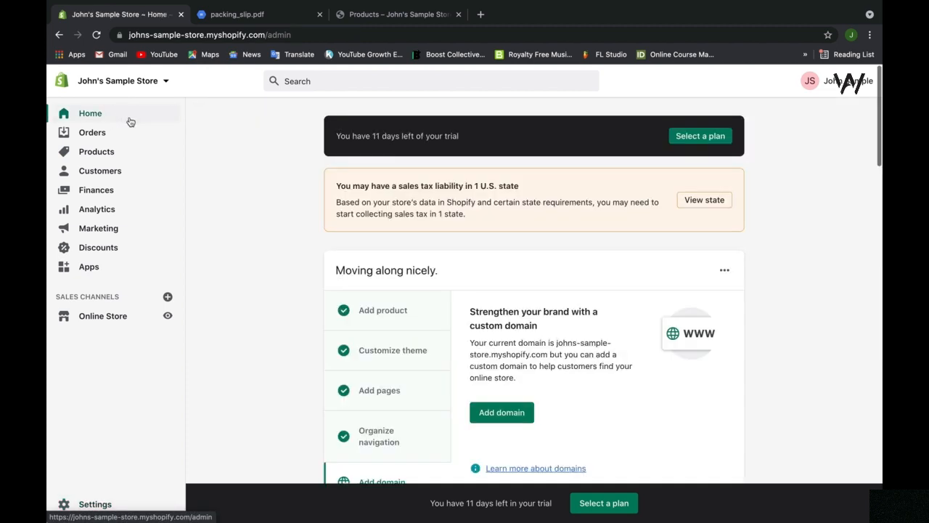
pyautogui.scroll(-5, 298, 347)
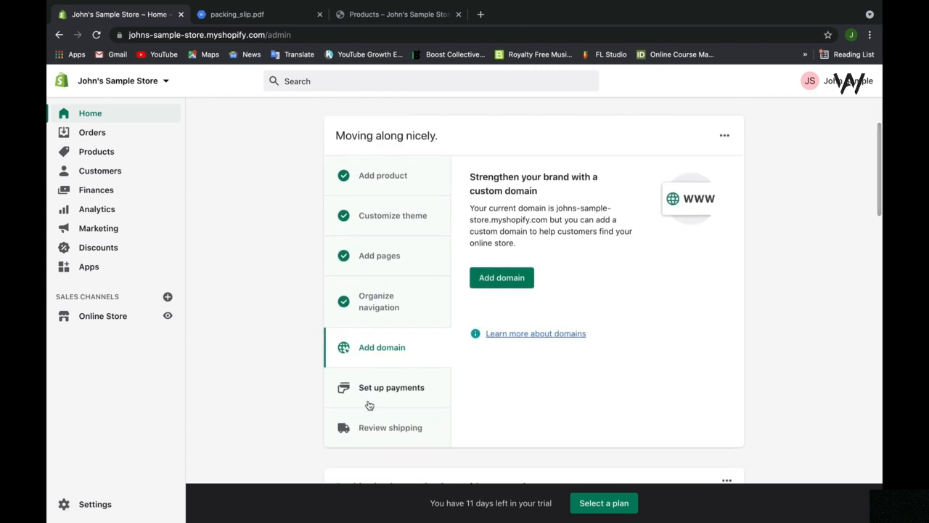
pyautogui.click(376, 427)
pyautogui.click(507, 267)
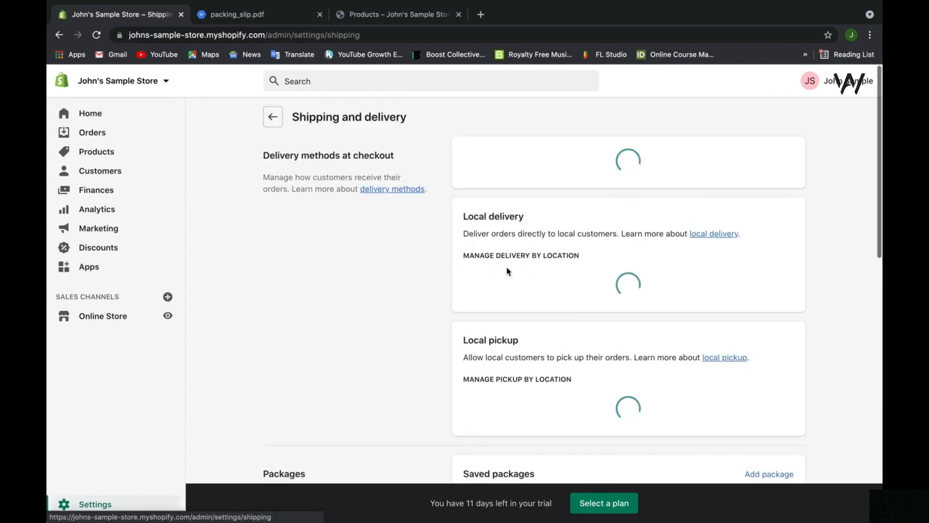
pyautogui.scroll(-10, 417, 289)
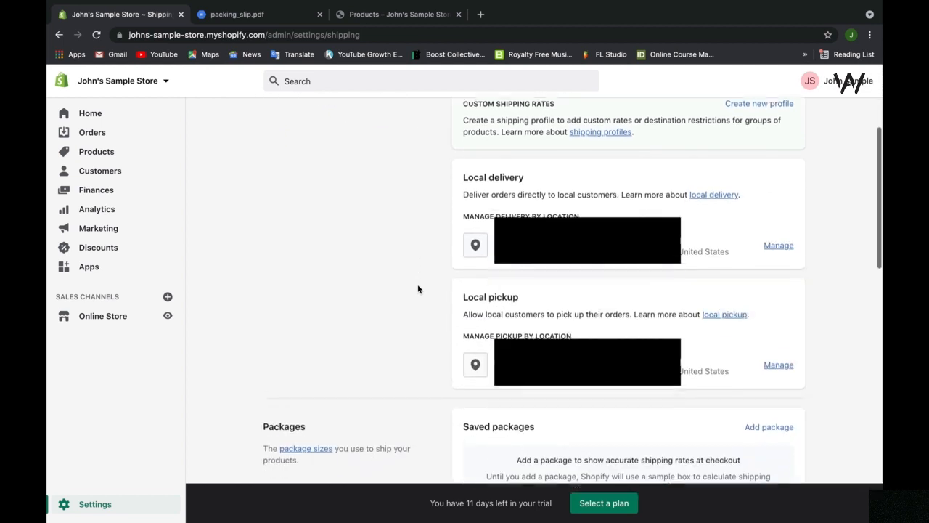
pyautogui.scroll(-5, 417, 289)
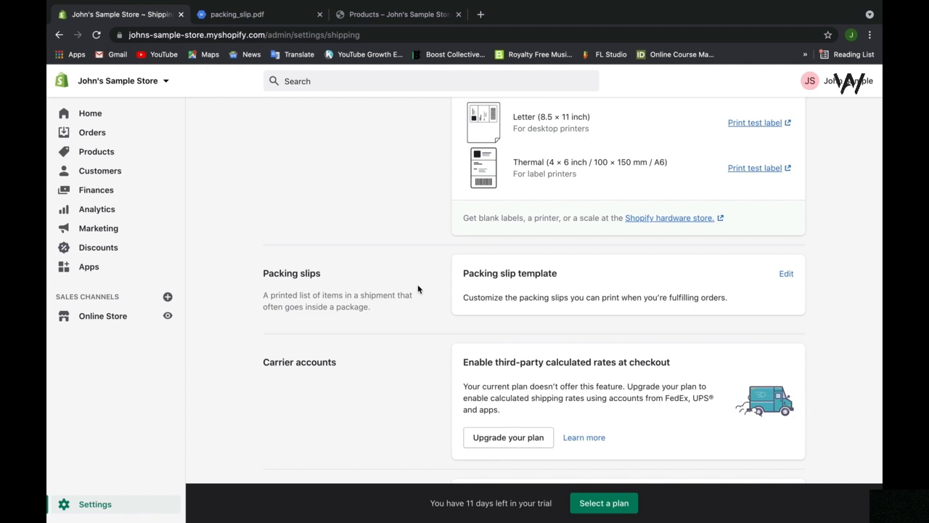
pyautogui.scroll(-3, 418, 289)
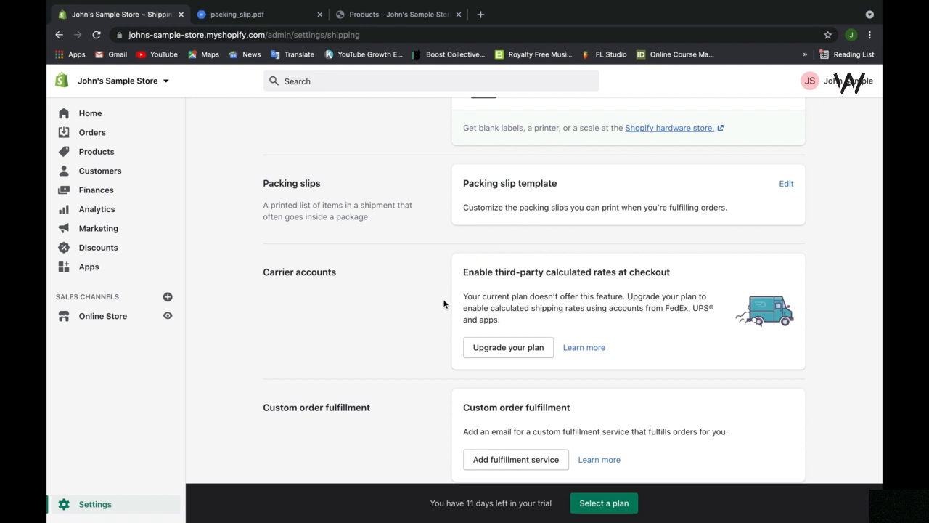
pyautogui.scroll(-2, 445, 304)
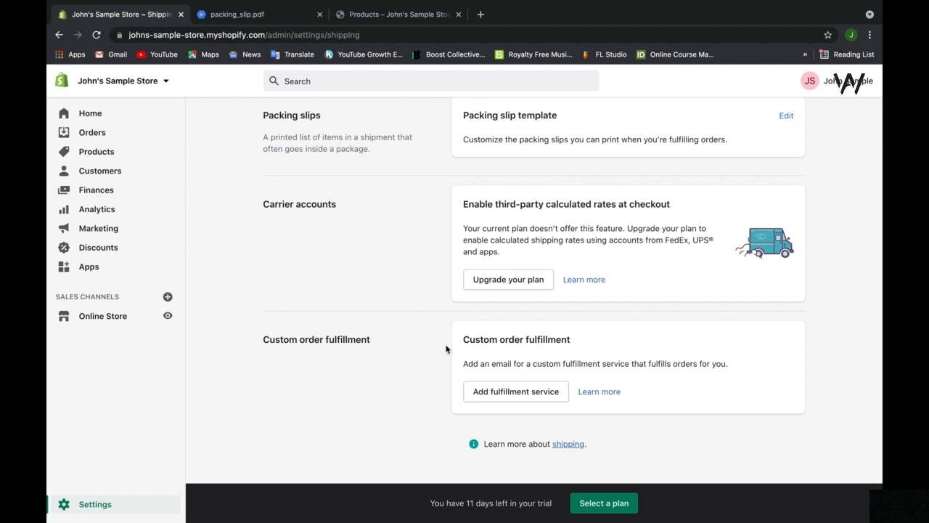
pyautogui.click(506, 391)
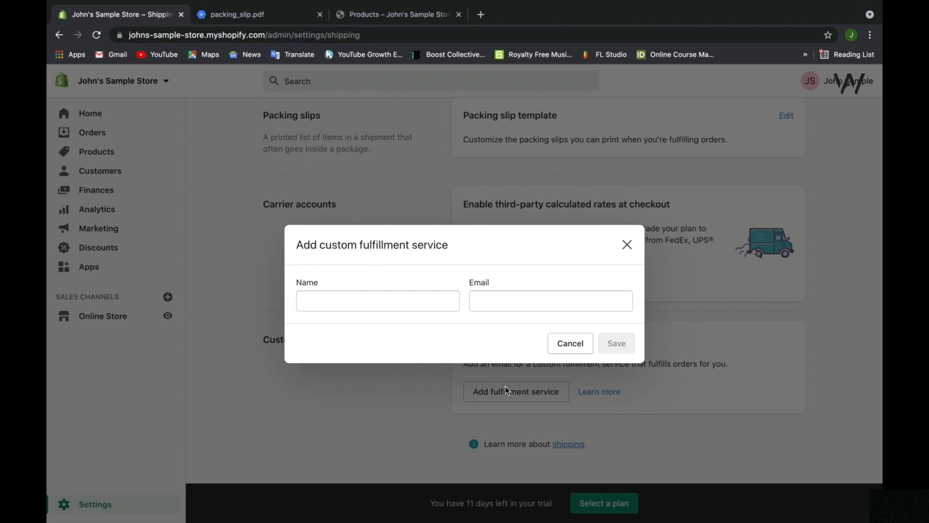
pyautogui.click(437, 302)
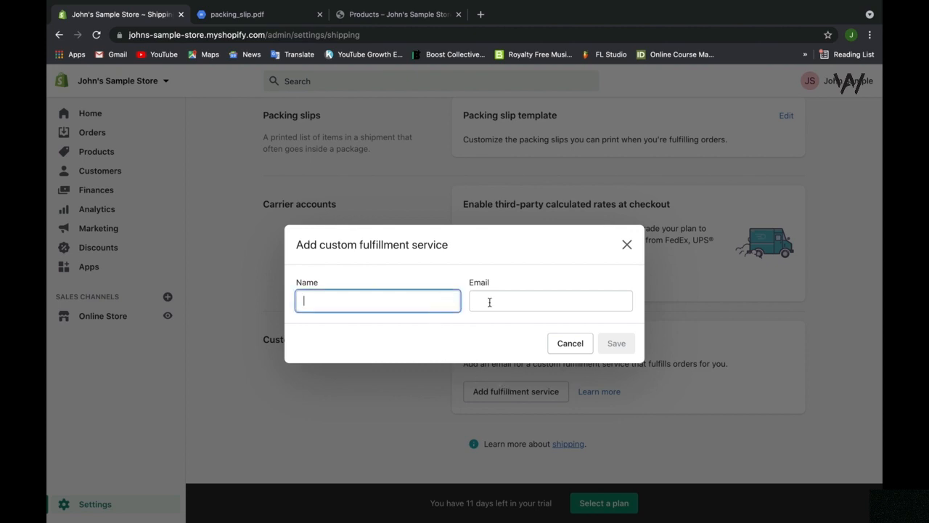
pyautogui.click(519, 302)
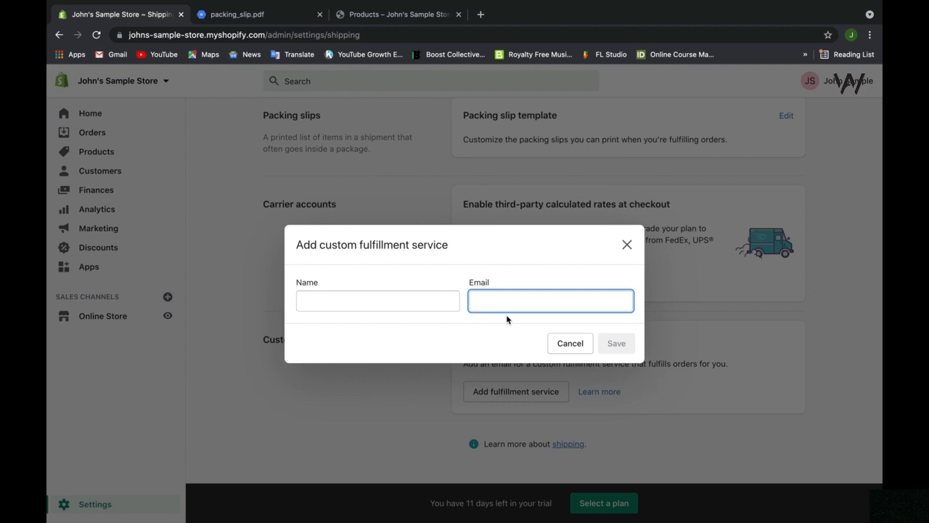
pyautogui.click(440, 307)
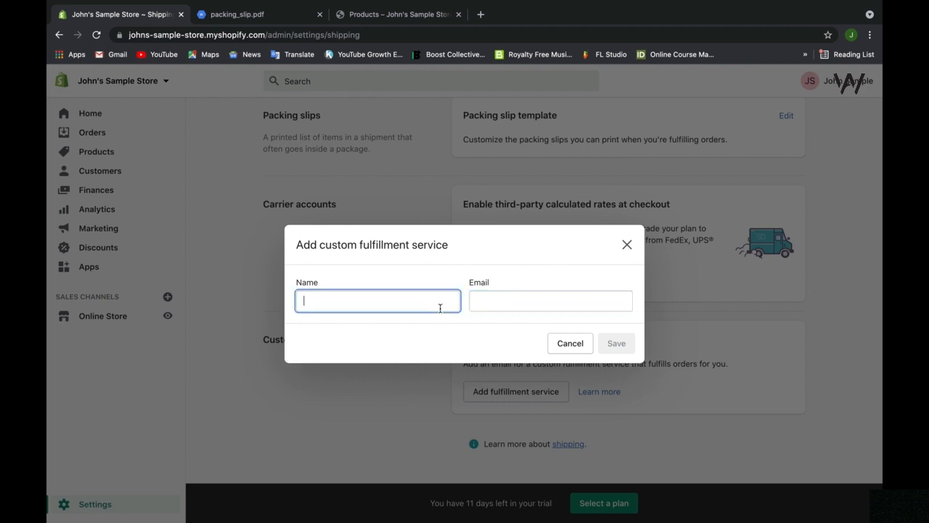
pyautogui.click(561, 294)
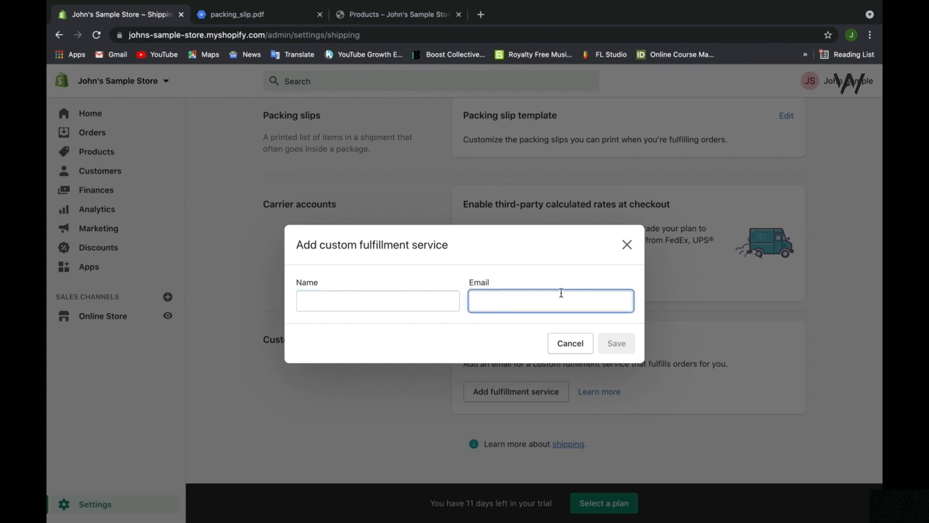
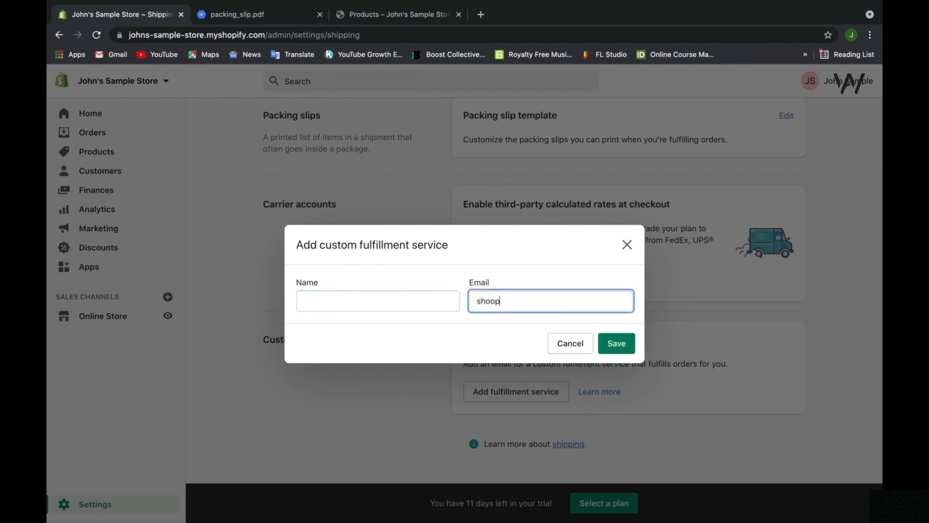
pyautogui.click(553, 350)
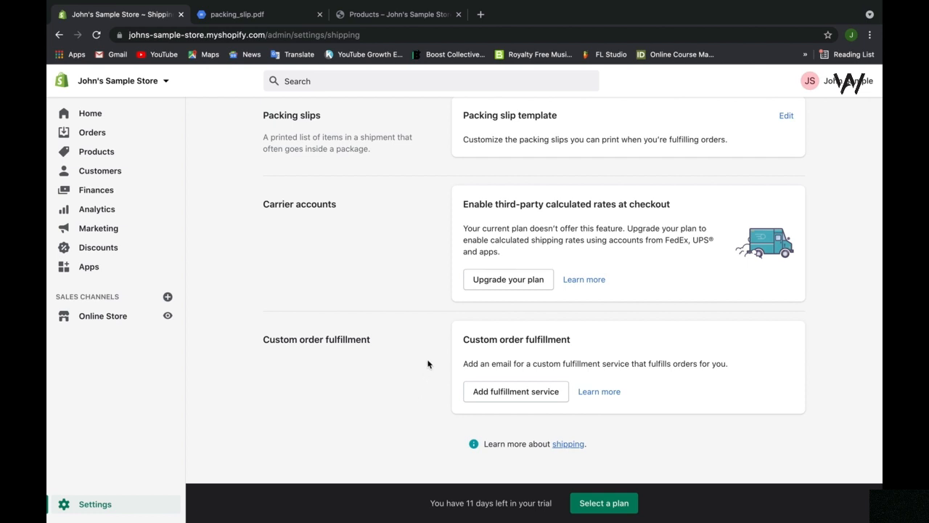
# Return to the admin Home page, showing the How to set up shipping video and setup guide.
pyautogui.scroll(5, 428, 362)
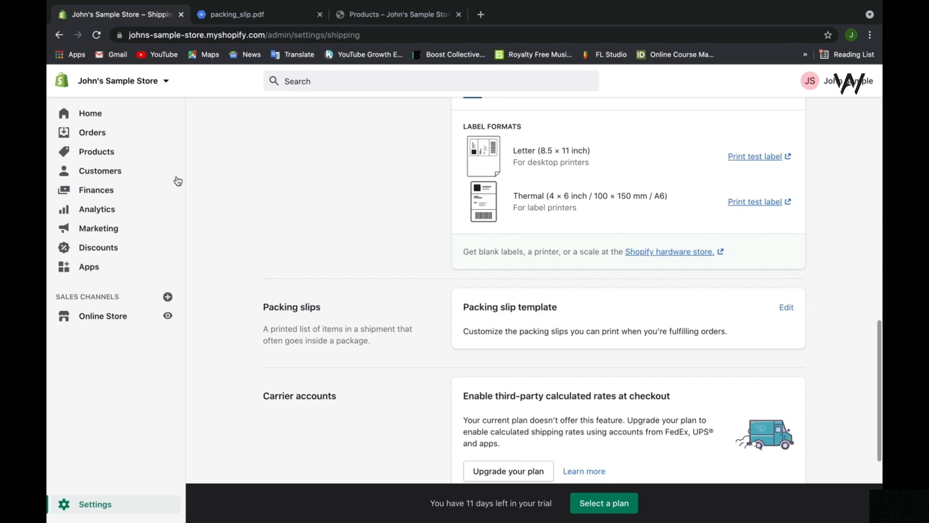
pyautogui.click(128, 117)
pyautogui.scroll(-4, 289, 248)
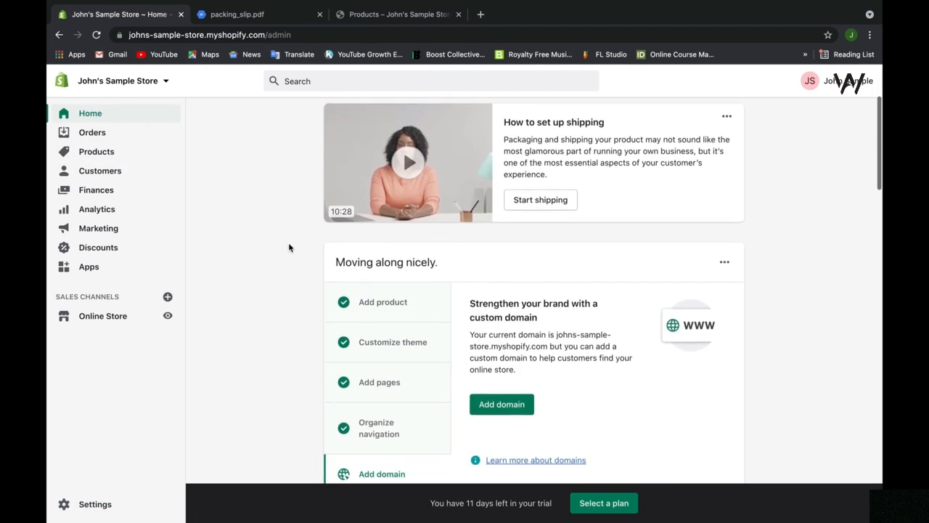